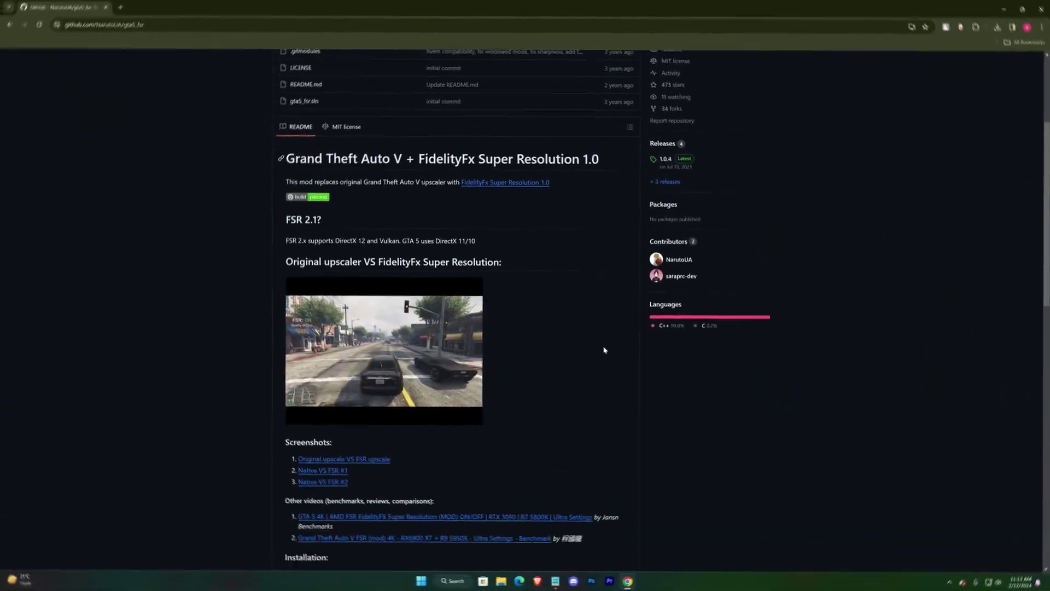
Review the gta5_fsr README, open the latest release 1.0.4 and download gta5_fsr.zip
scroll(603, 348, "down", 5)
scroll(605, 349, "down", 8)
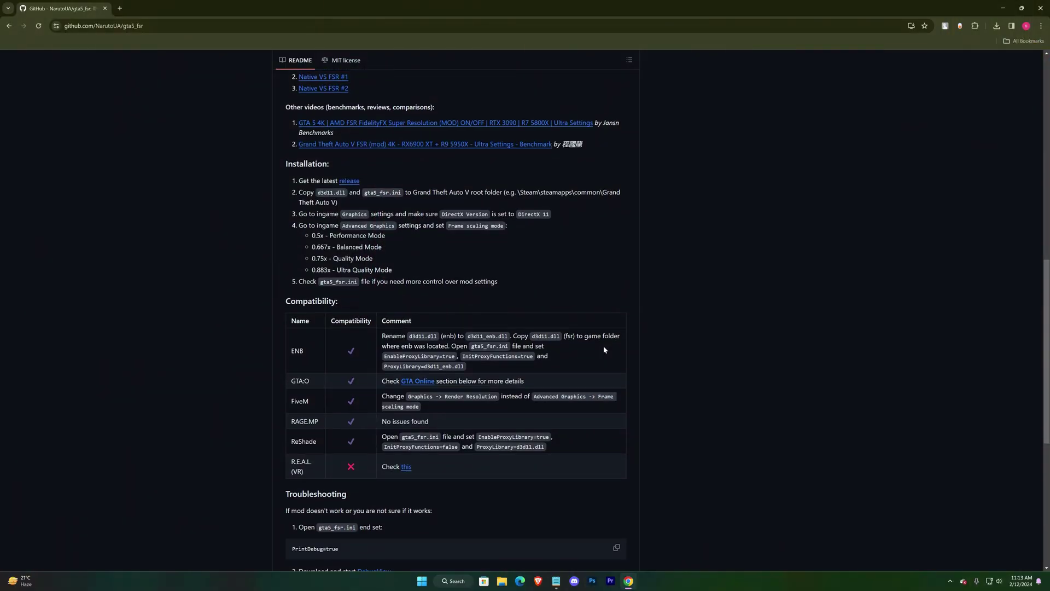
scroll(605, 349, "up", 3)
scroll(605, 348, "up", 15)
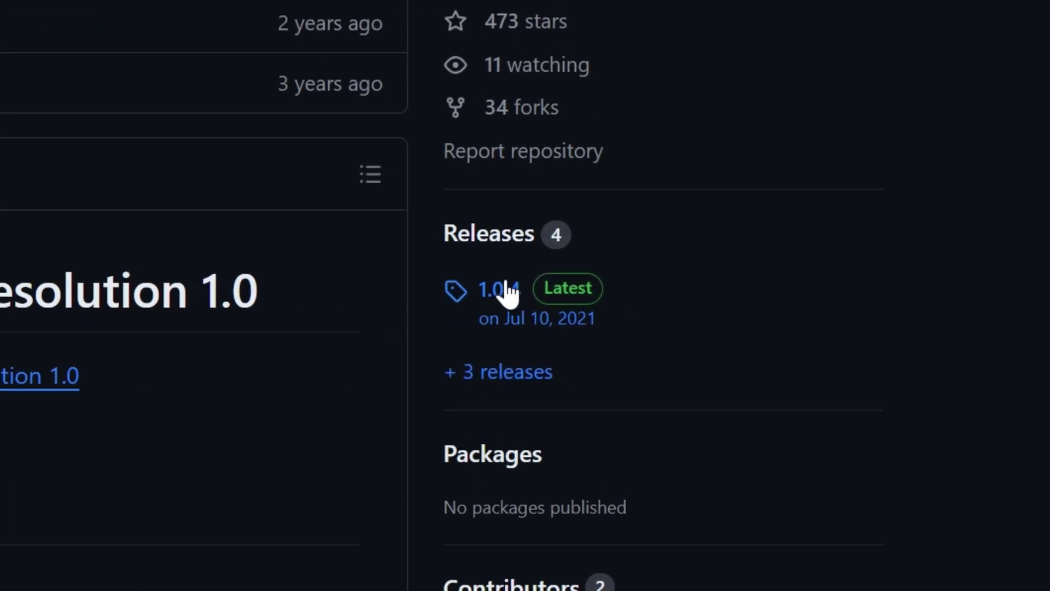
left_click(501, 289)
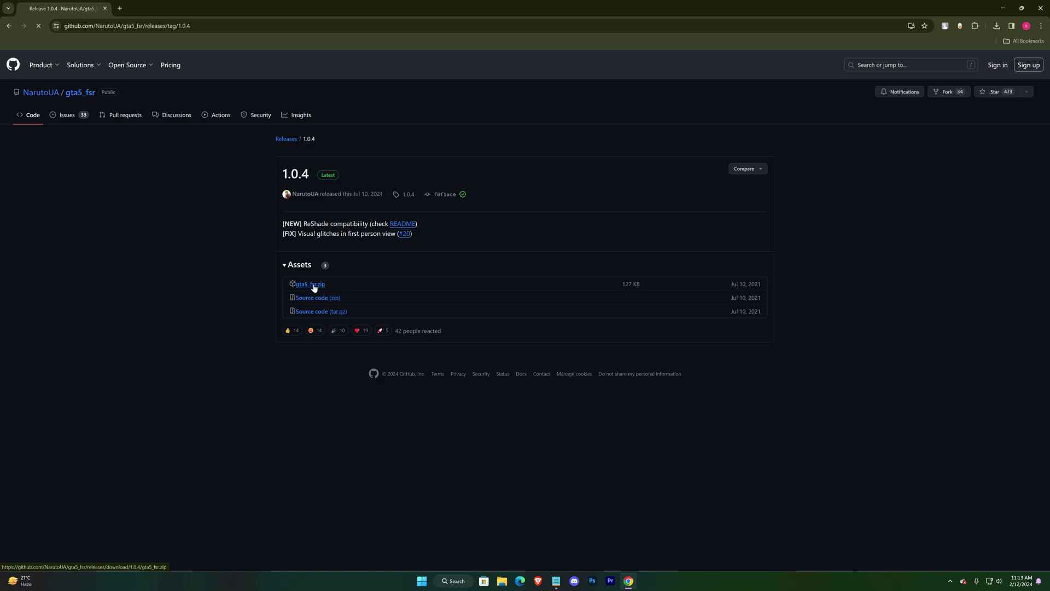
left_click(996, 26)
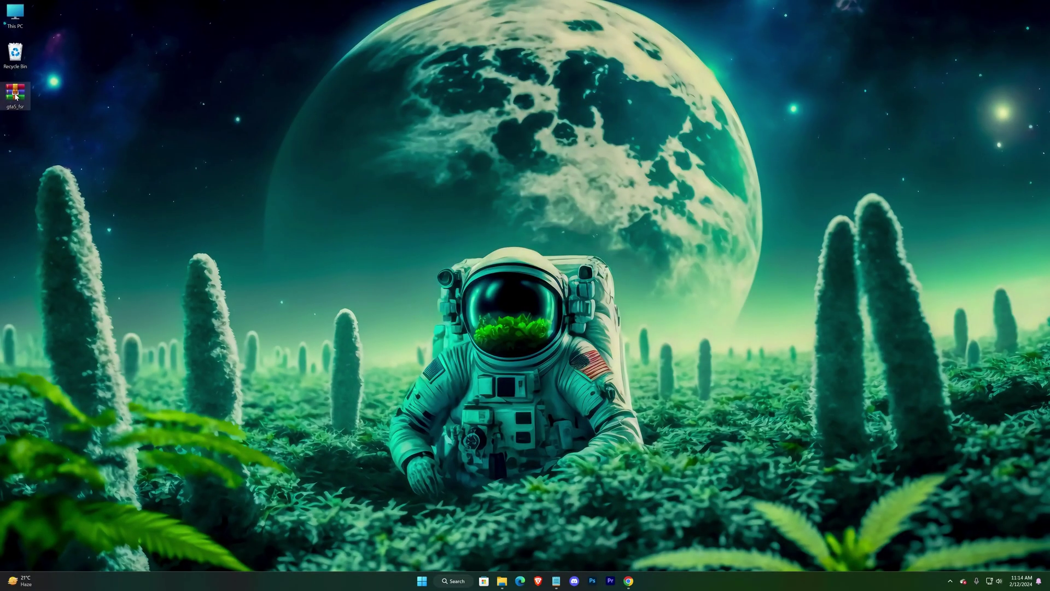
Extract the gta5_fsr archive on the desktop into its own gta5_fsr folder and open that folder
right_click(16, 97)
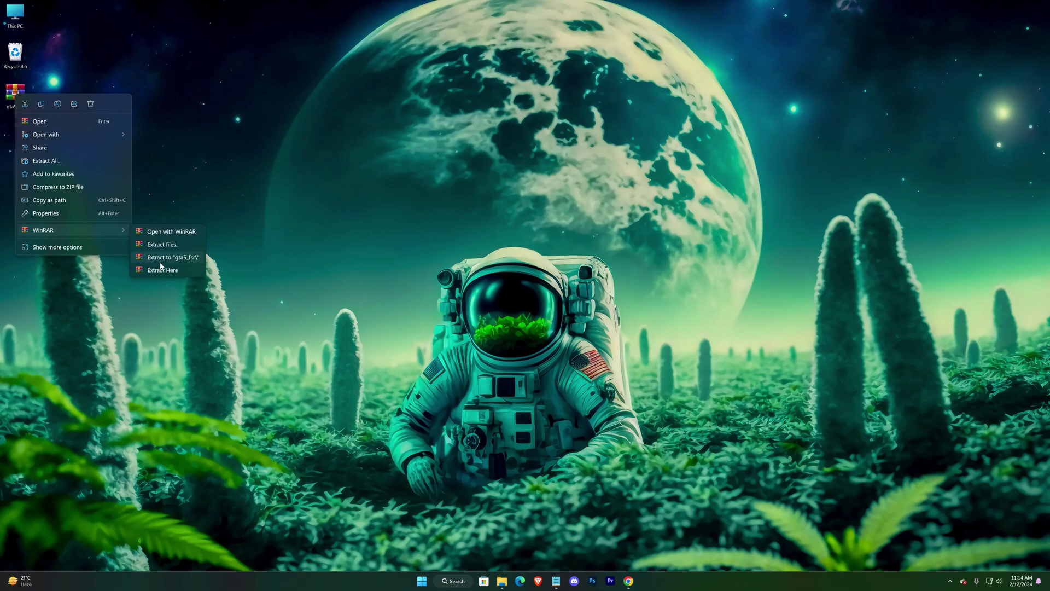
left_click(173, 257)
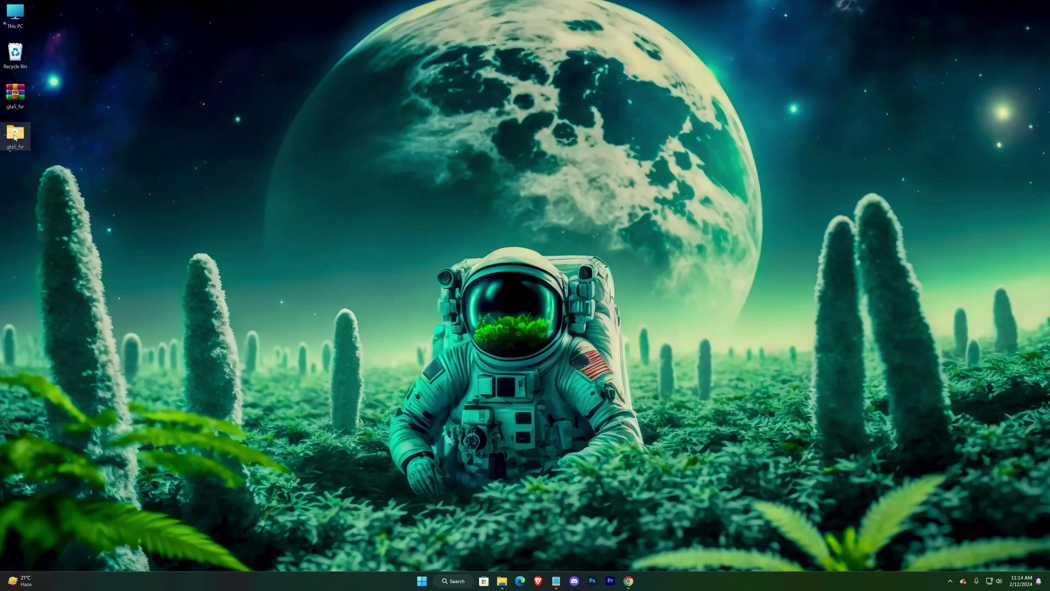
double_click(15, 134)
Copy both extracted mod files, d3d11.dll and the gta5_fsr configuration file
left_click_drag(503, 297, 509, 247)
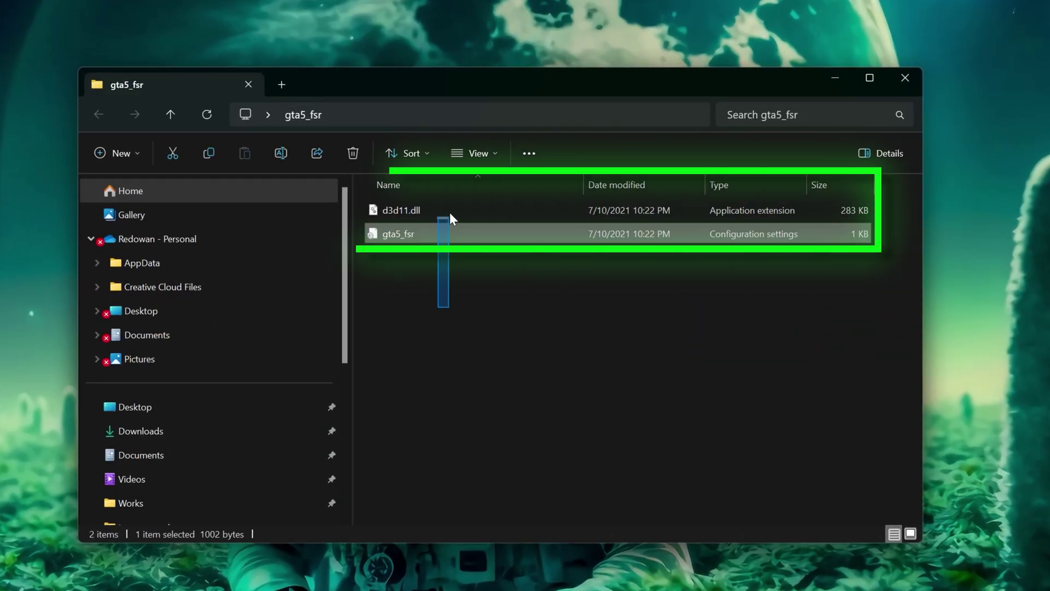
left_click_drag(450, 212, 451, 209)
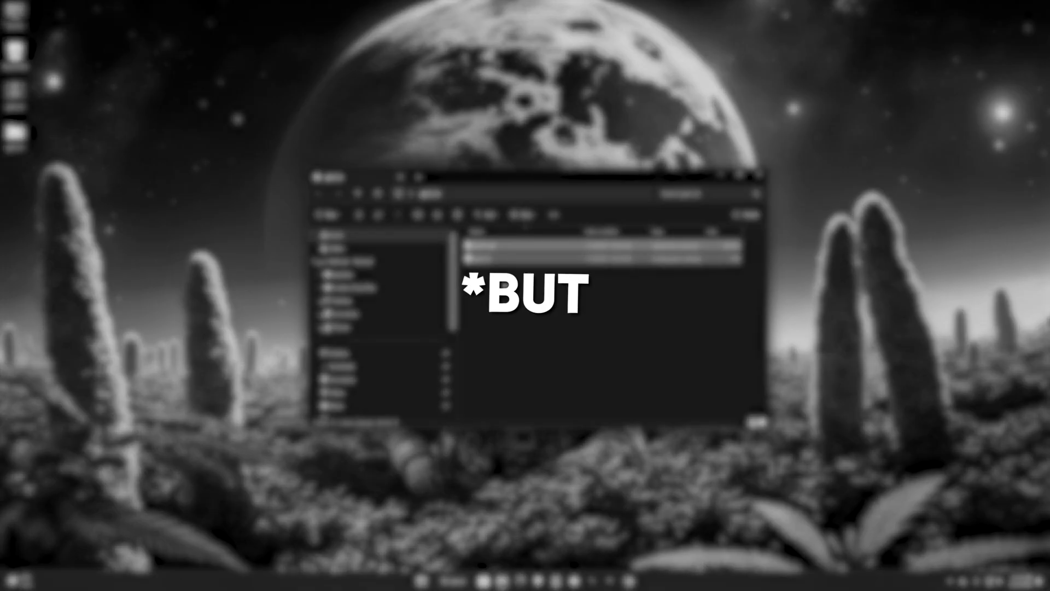
right_click(523, 263)
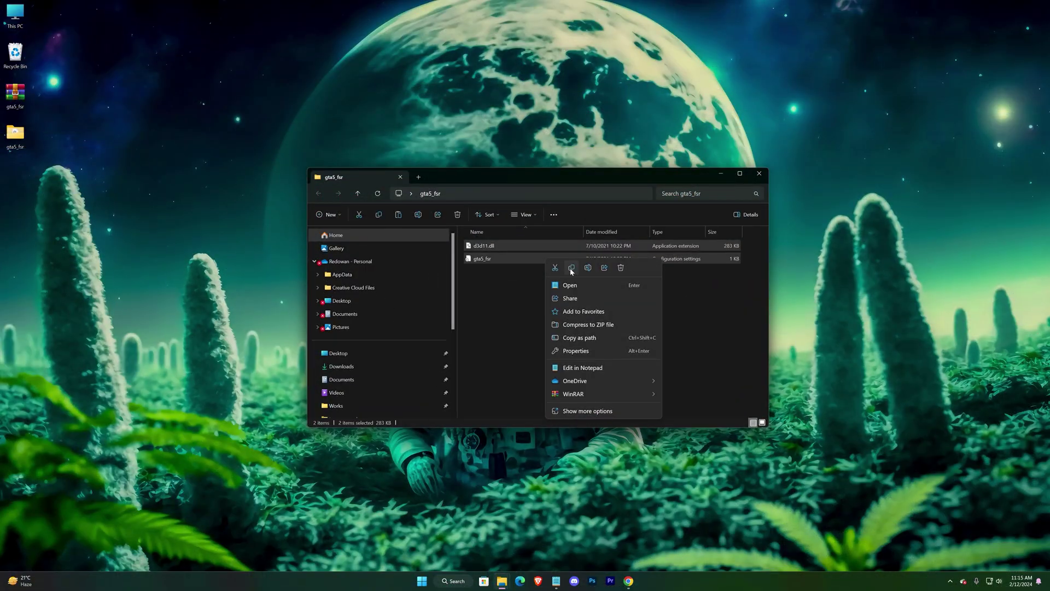
left_click(571, 269)
Open the GAMES\Grand Theft Auto V folder on Local Disk (C:) and paste the copied mod files there
double_click(22, 25)
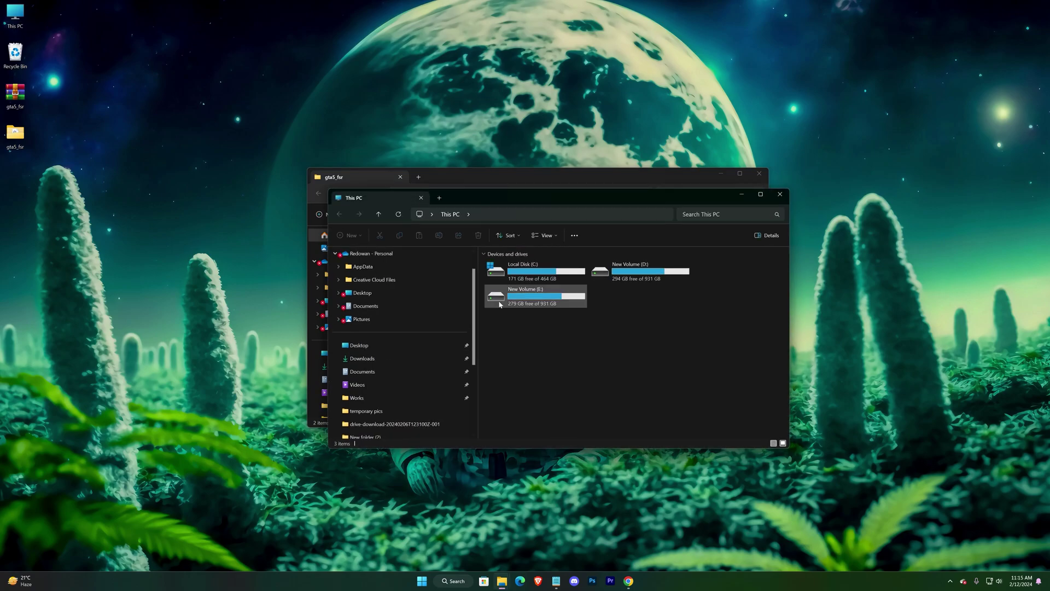
double_click(516, 275)
double_click(517, 268)
double_click(517, 269)
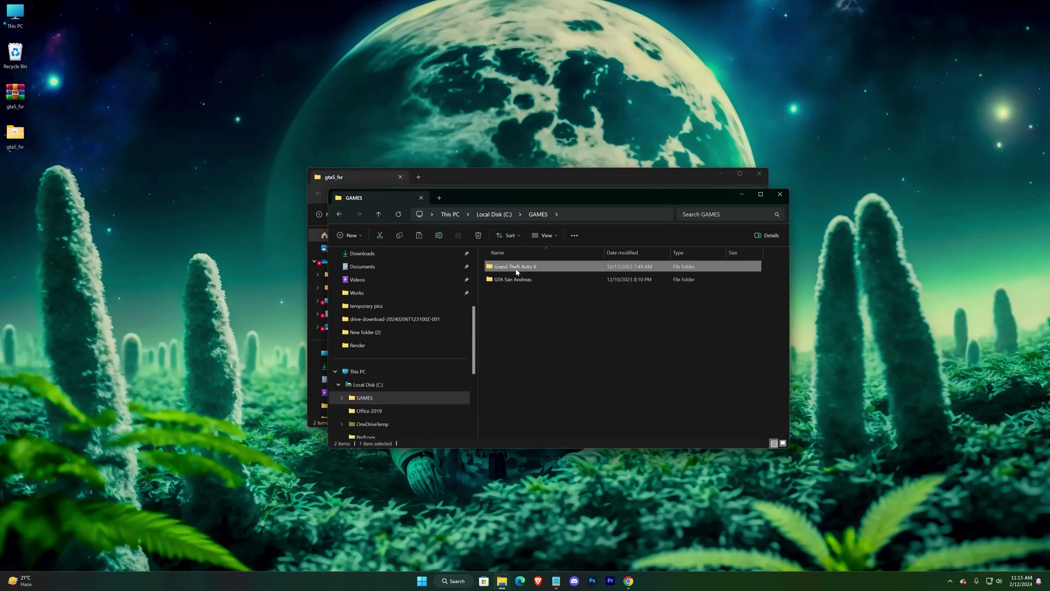
right_click(484, 345)
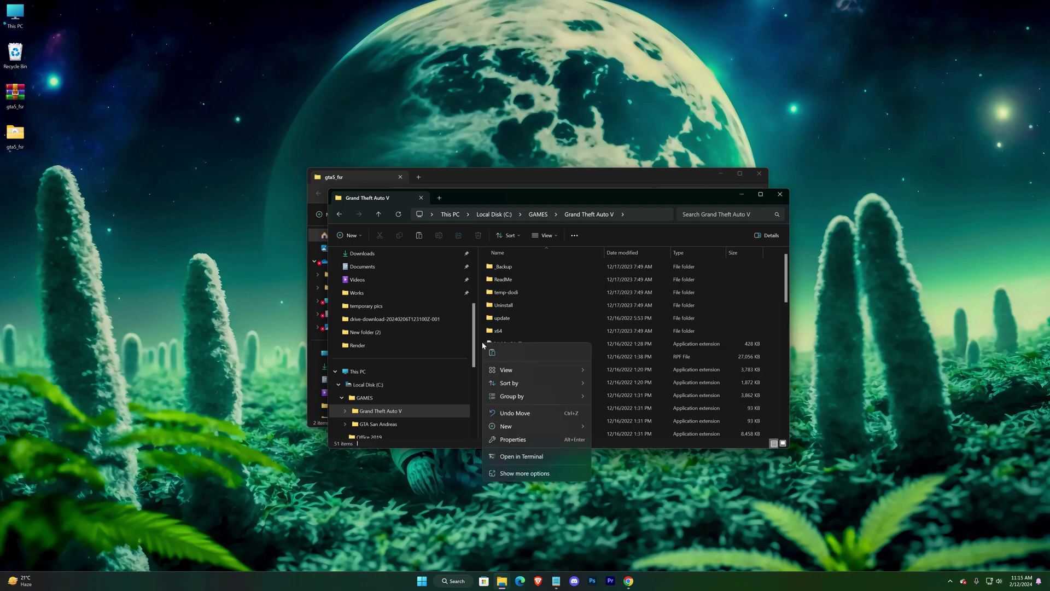
left_click(525, 408)
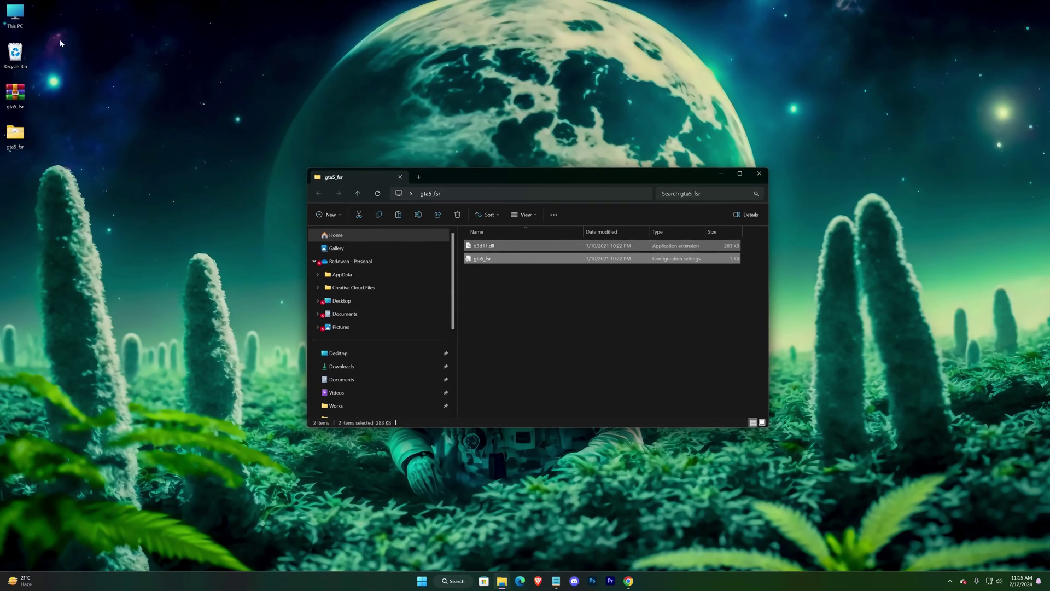
Open the Grand Theft Auto V folder on New Volume (E:) in a maximized window
double_click(14, 14)
double_click(530, 307)
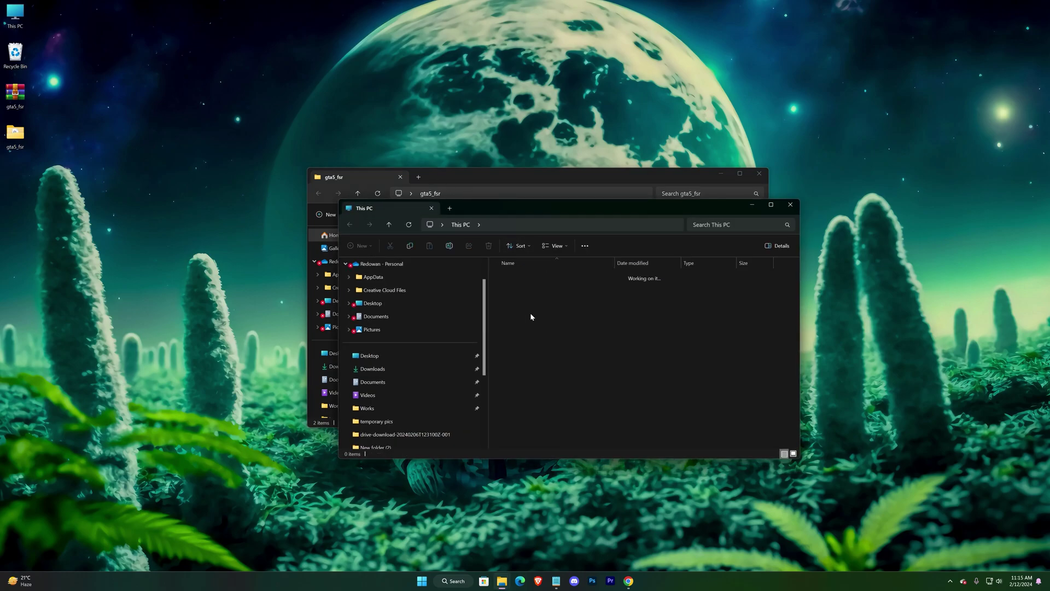
double_click(530, 314)
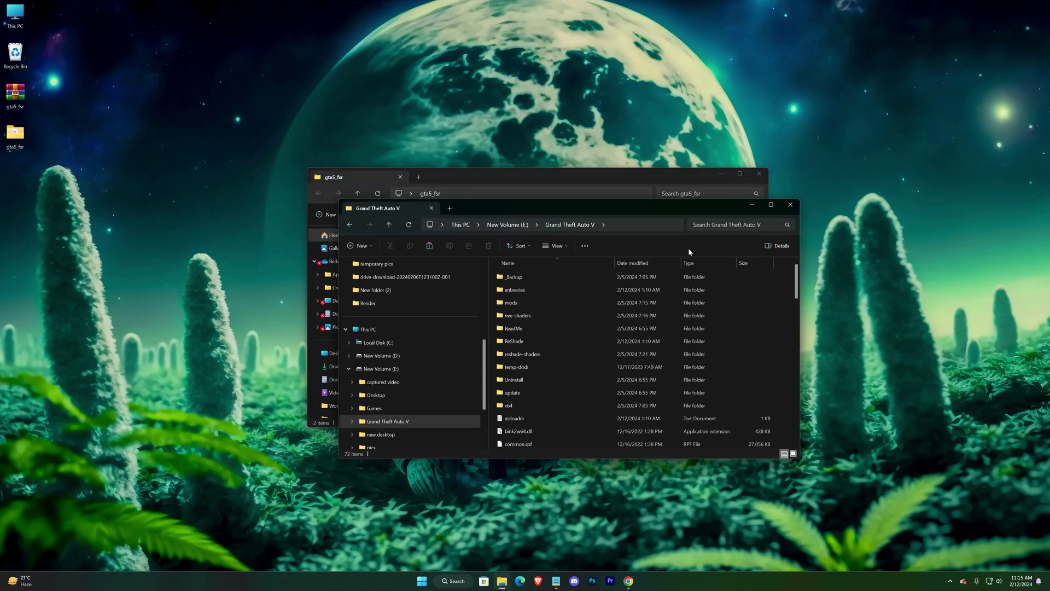
left_click(771, 205)
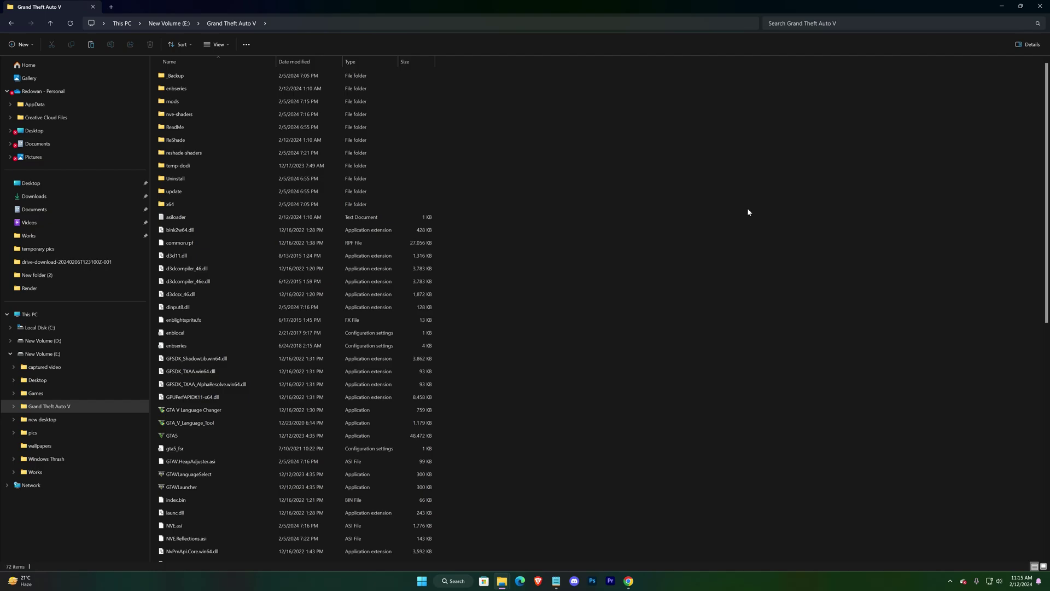
Rename the existing ENB file d3d11.dll to d3d11_enb.dll and paste the copied FSR mod files into the same folder
left_click(195, 255)
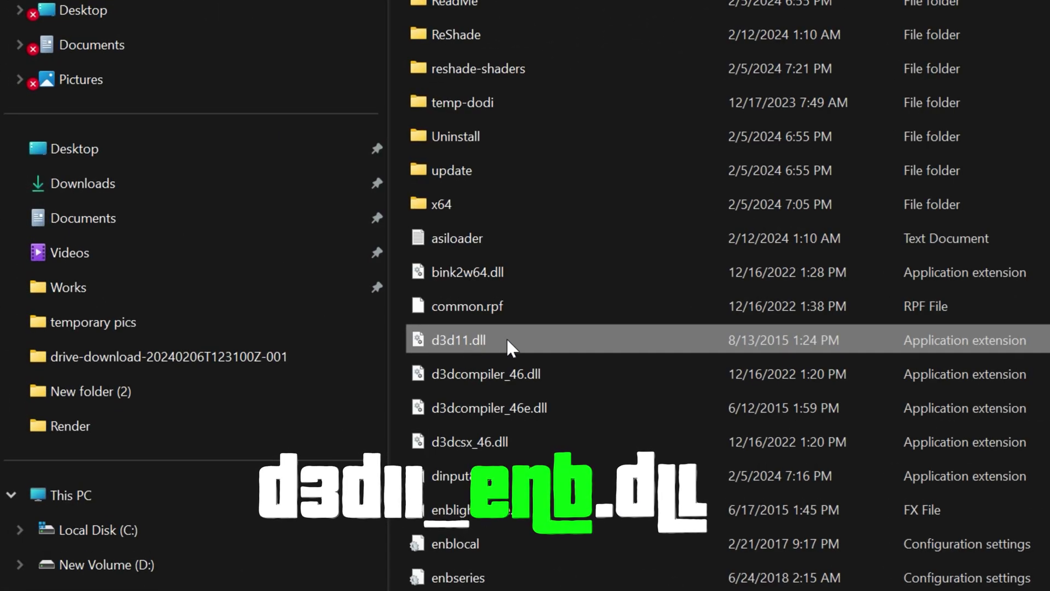
left_click(469, 340)
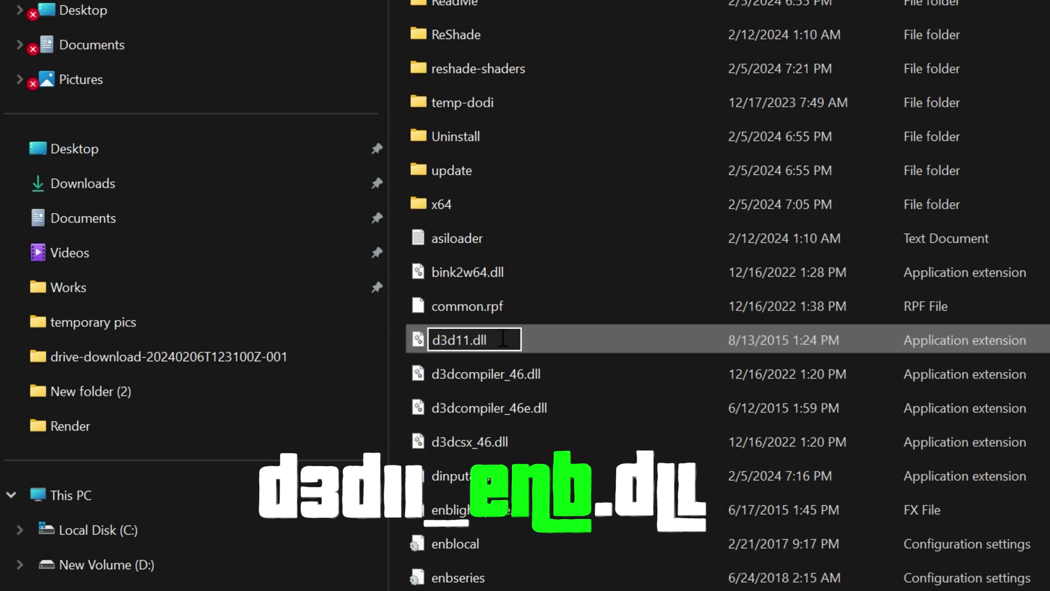
type("_e")
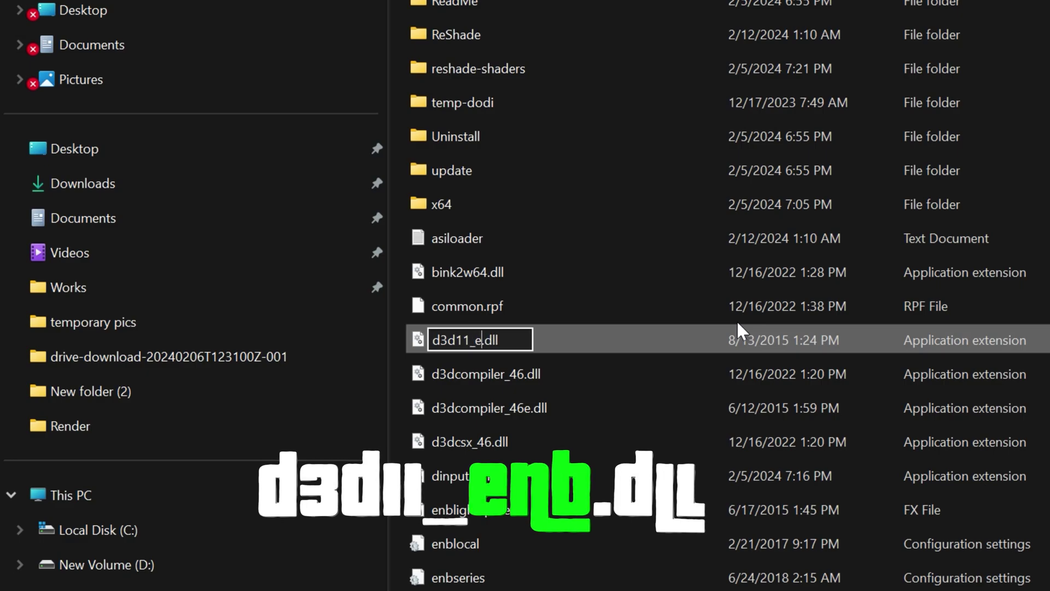
type("nb")
key("Return")
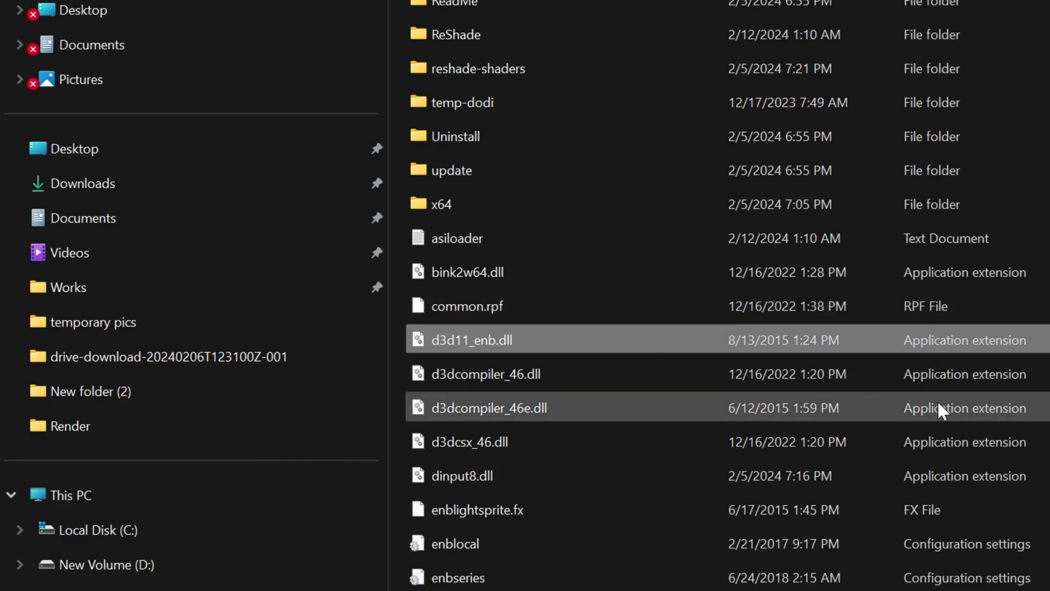
key("ctrl+v")
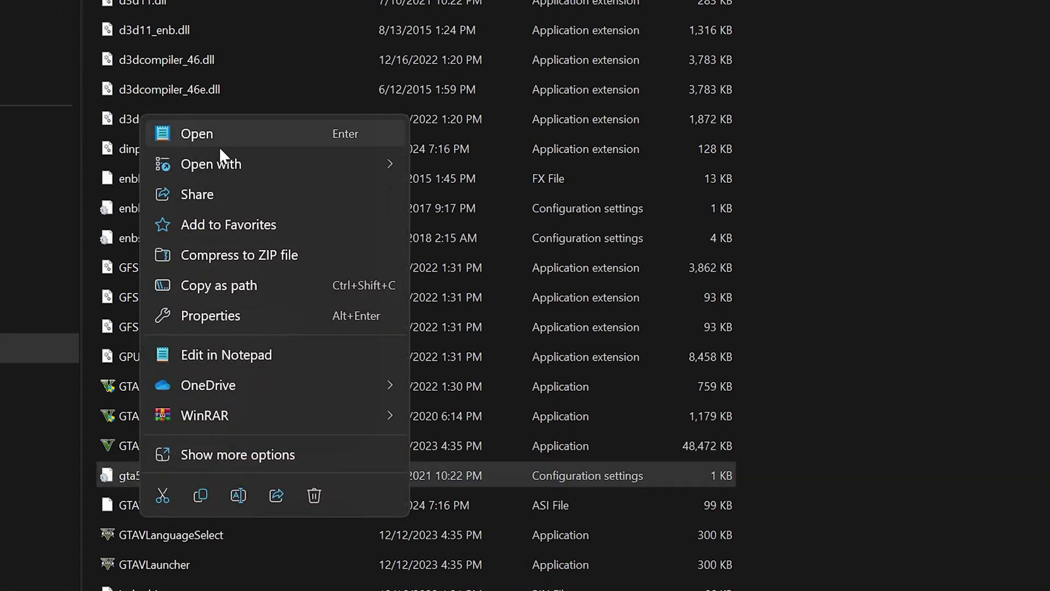
Open the gta5_fsr configuration file and set EnableProxyLibrary and InitProxyFunctions to true
mouse_move(252, 158)
left_click(464, 173)
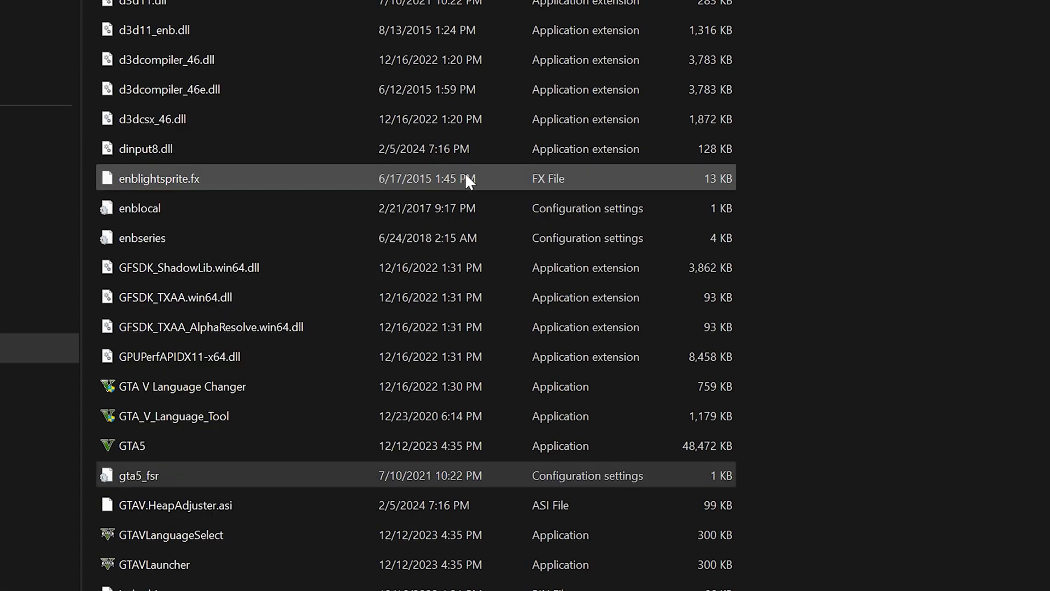
double_click(744, 118)
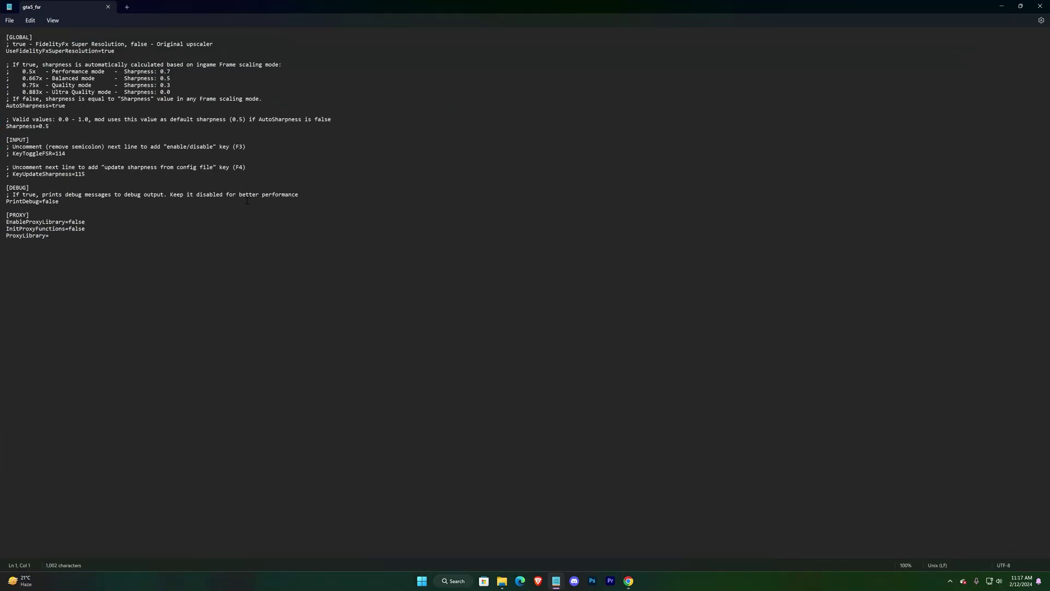
left_click(104, 228)
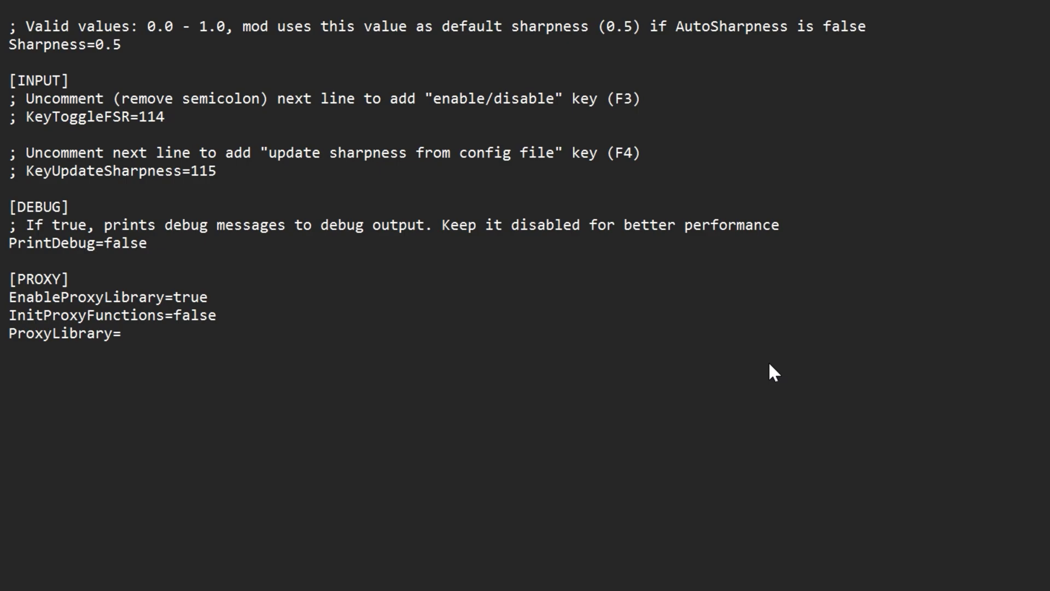
type("ue")
Set ProxyLibrary to d3d11_enb.dll in the PROXY section, save the configuration file and close it
left_click(157, 343)
key("BackSpace")
type("d3d")
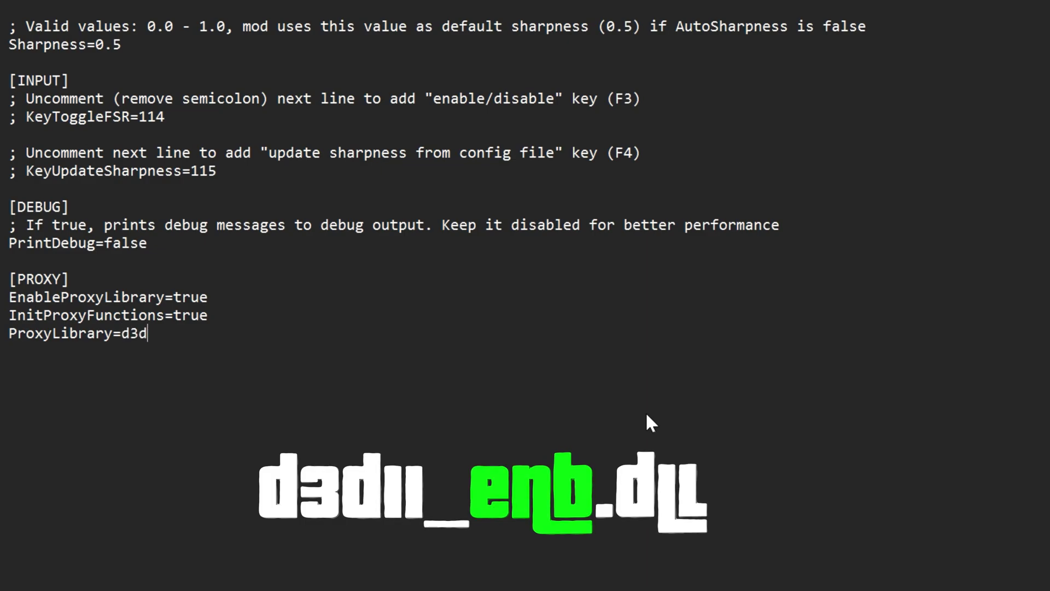
type("11_enb.dll")
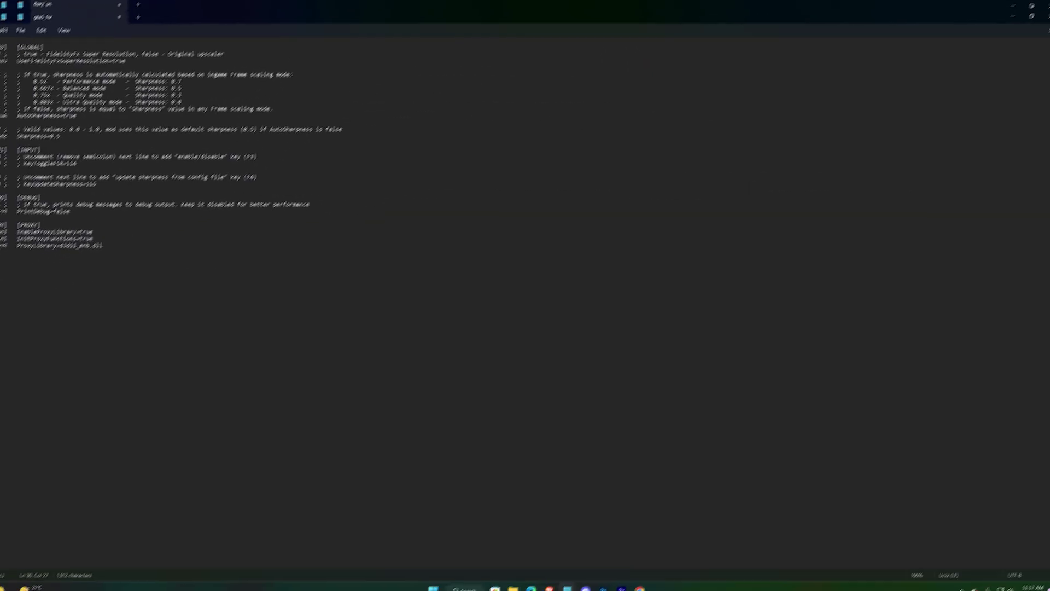
left_click(20, 30)
left_click(19, 77)
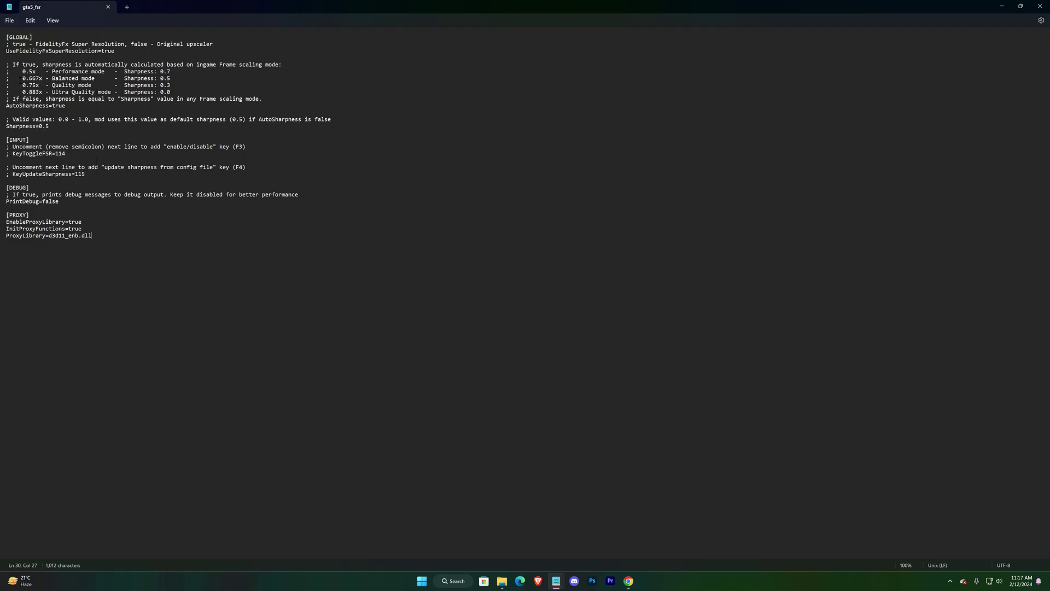
left_click(1039, 7)
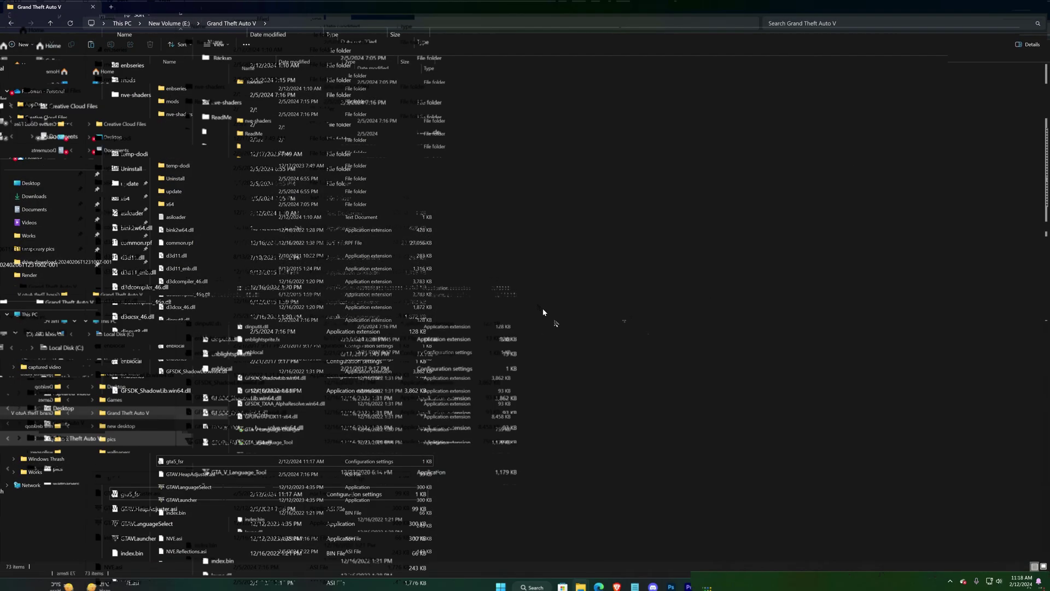
Switch to Grand Theft Auto V, get out of the police car and open the in-game Advanced Graphics settings
left_click(177, 449)
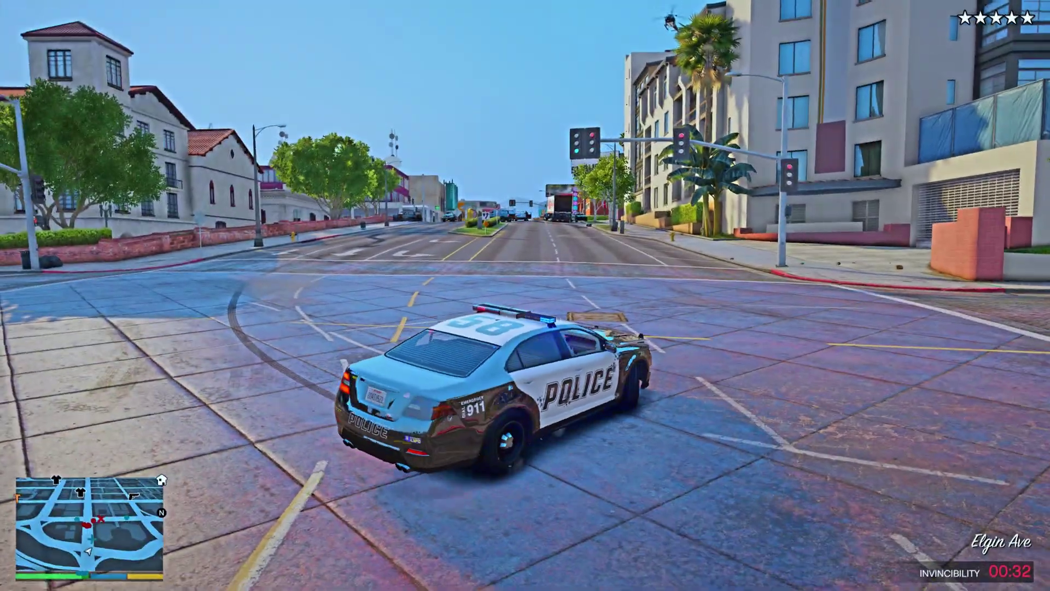
key("f")
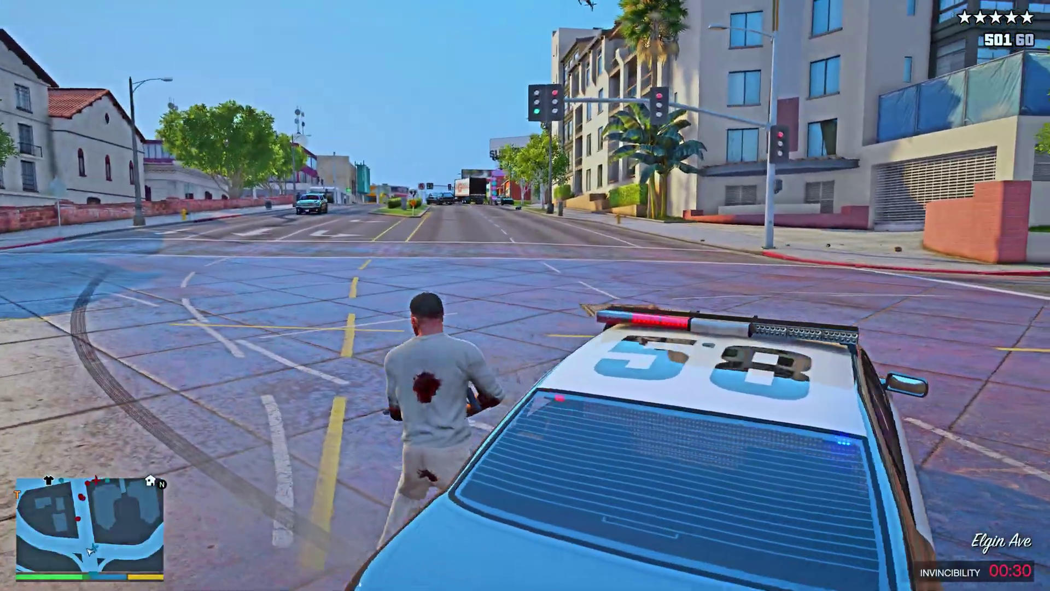
key("Escape")
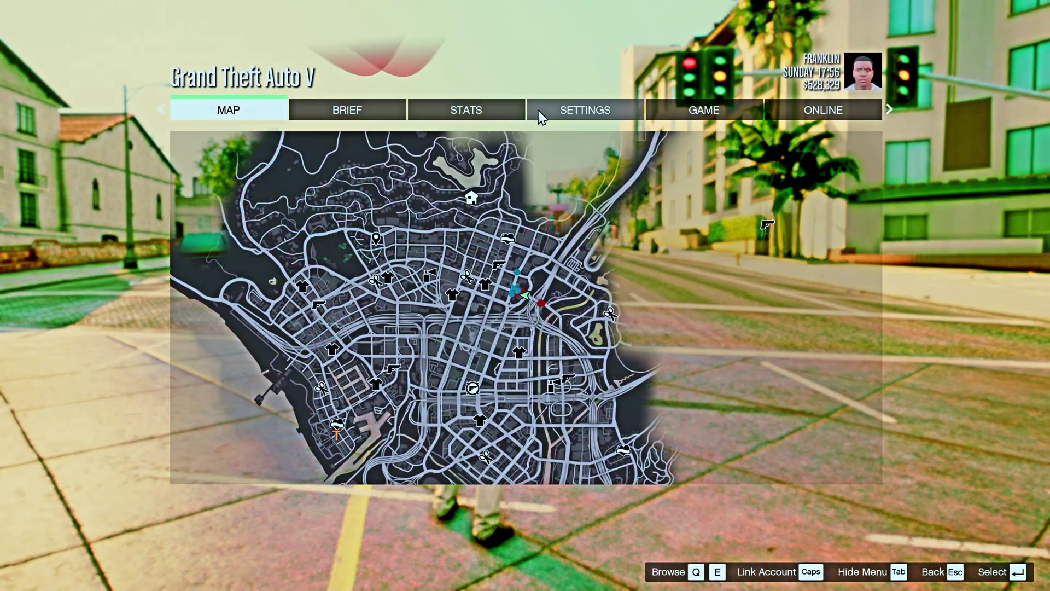
left_click(564, 112)
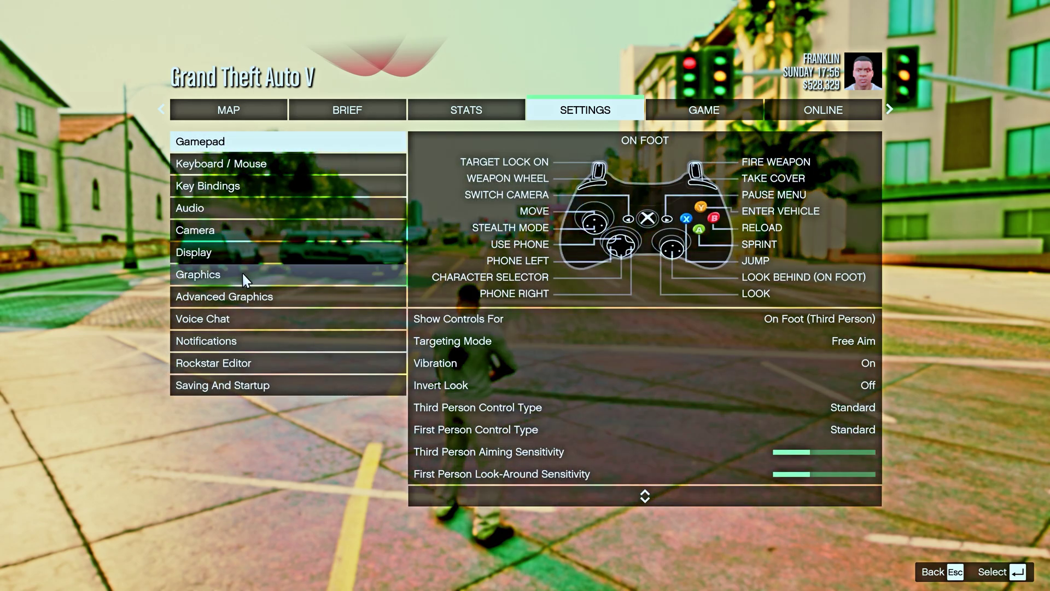
left_click(232, 296)
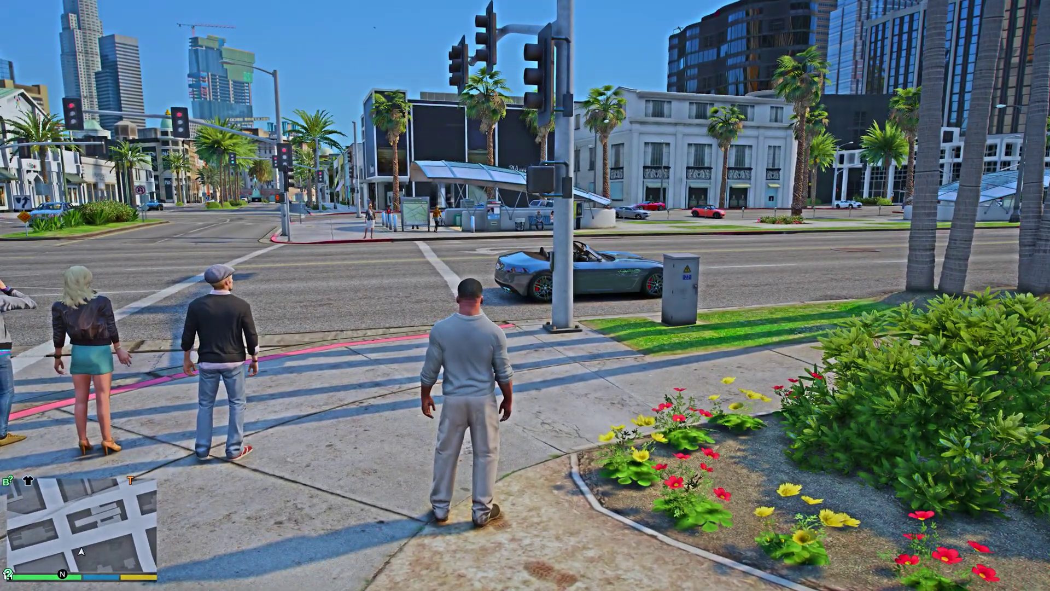
Check the in-game Graphics settings and set Frame Scaling Mode to 1/2 (x0.500) in Advanced Graphics
key("Escape")
left_click(574, 109)
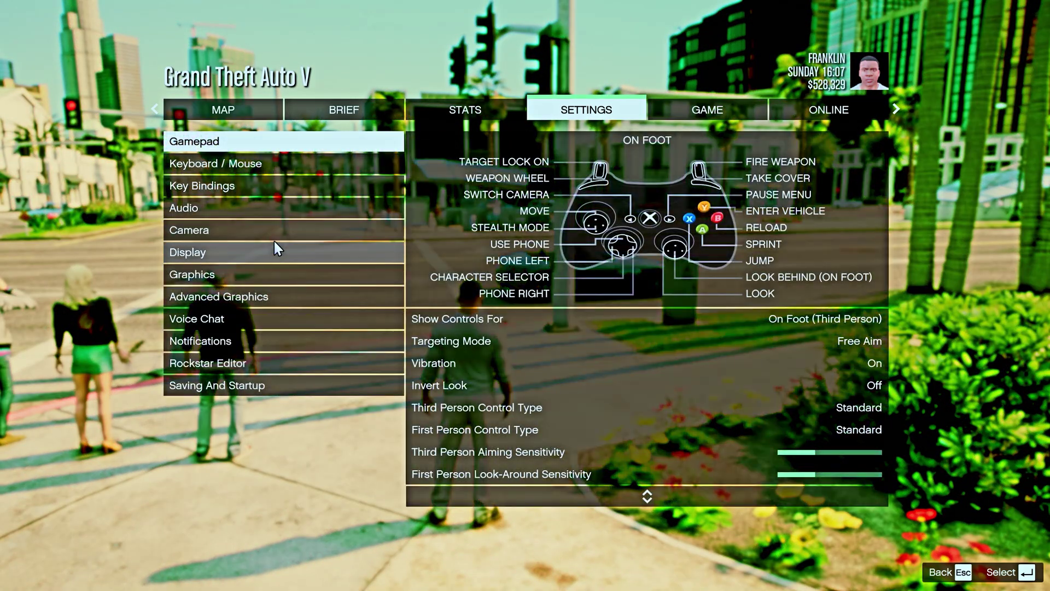
left_click(267, 272)
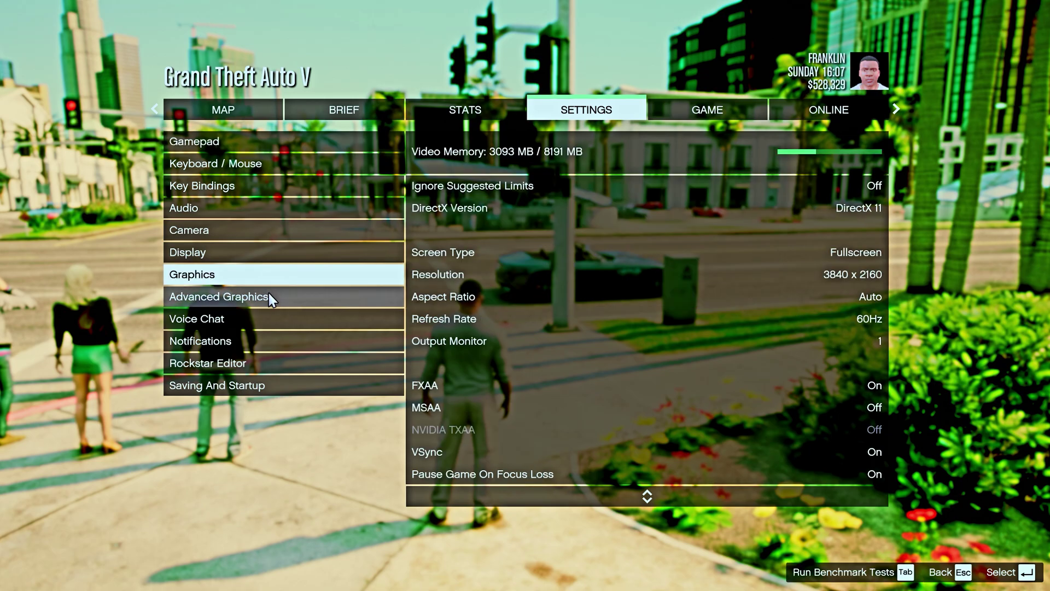
left_click(270, 294)
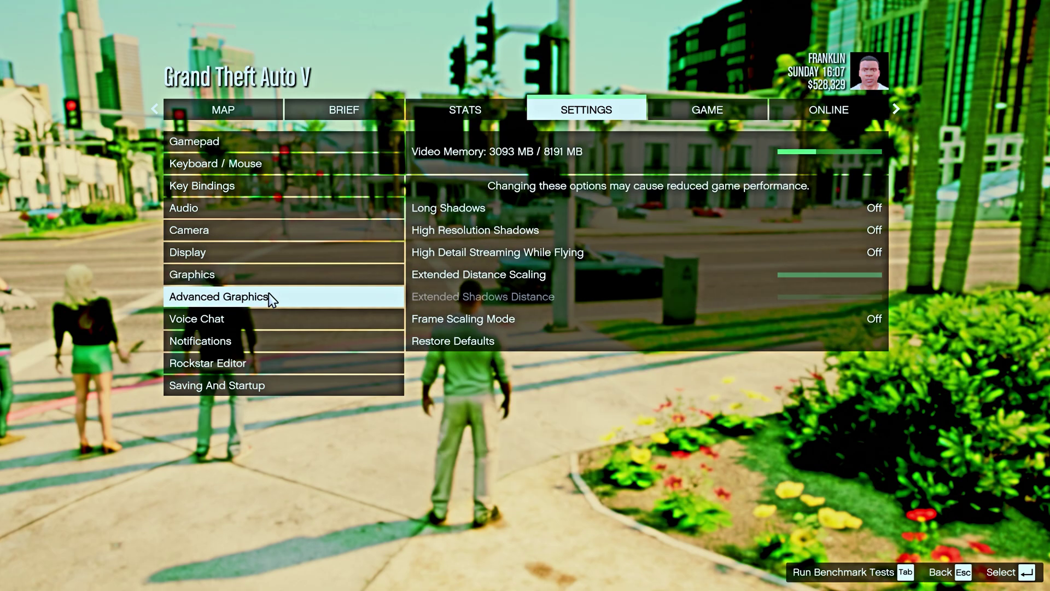
left_click(701, 315)
key("Right")
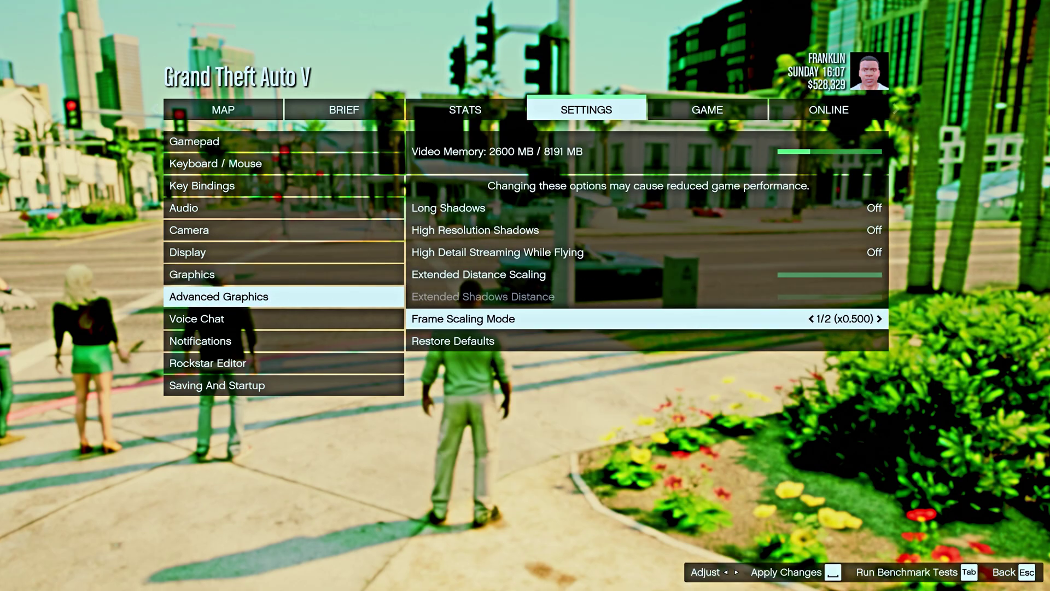